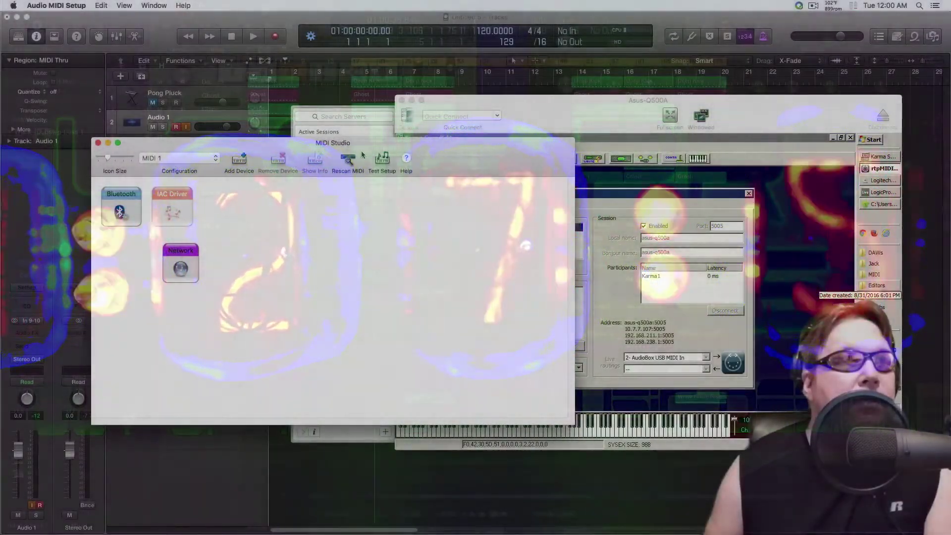
{"action": "left_click", "coordinate": [188, 267]}
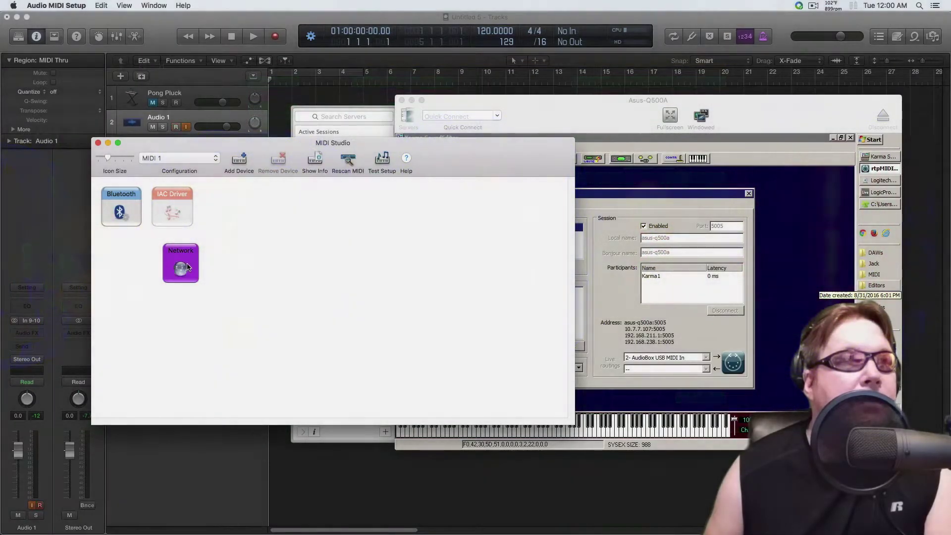
{"action": "double_click", "coordinate": [188, 267]}
{"action": "left_click_drag", "start_coordinate": [581, 154], "coordinate": [398, 226]}
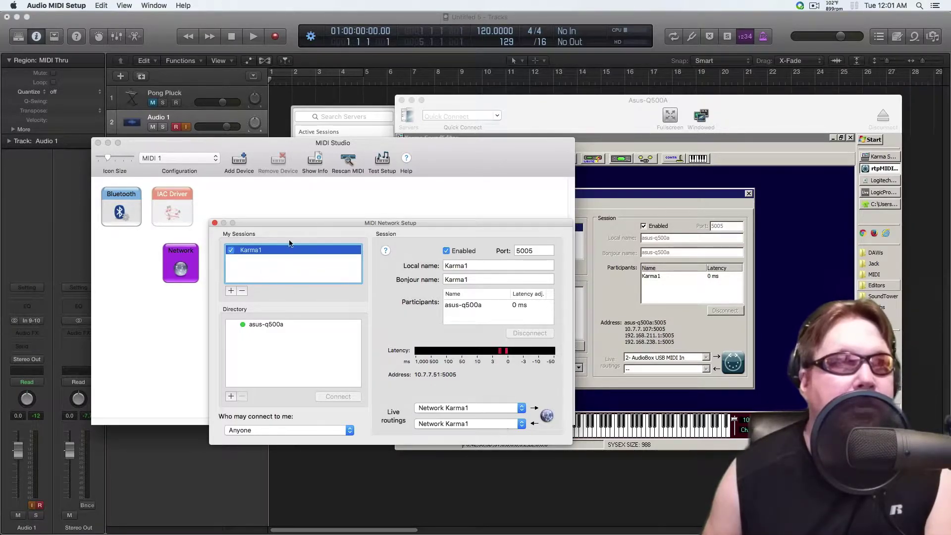
{"action": "left_click", "coordinate": [215, 222]}
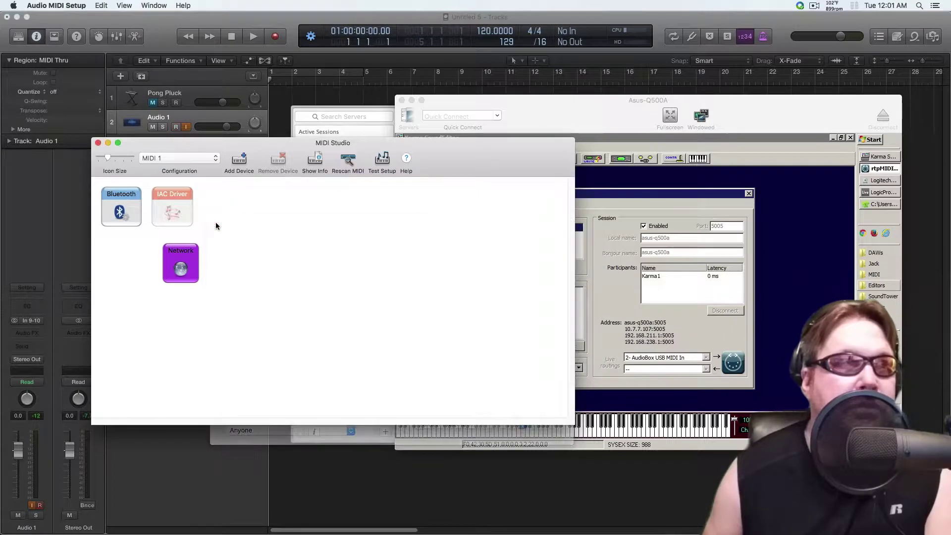
{"action": "double_click", "coordinate": [196, 261]}
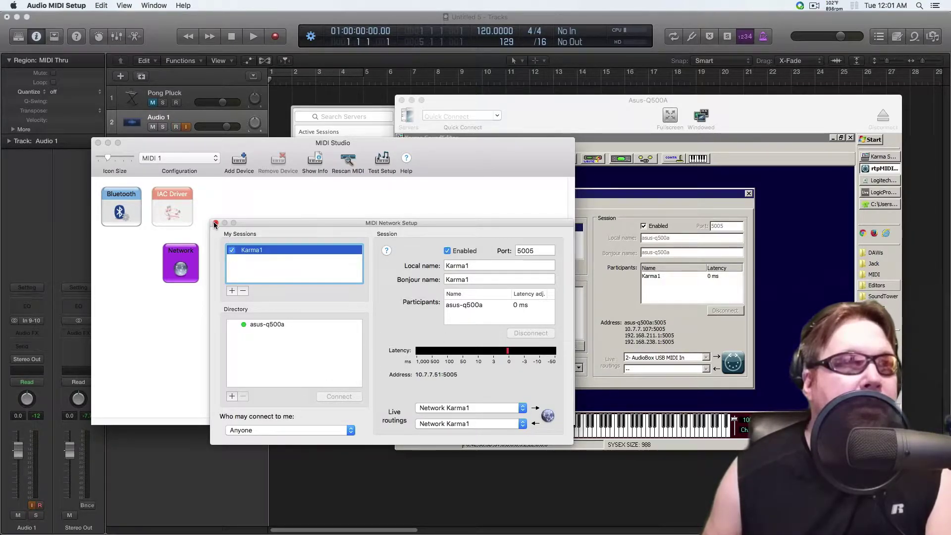
{"action": "mouse_move", "coordinate": [313, 224]}
{"action": "left_mouse_down"}
{"action": "mouse_move", "coordinate": [327, 213]}
{"action": "mouse_move", "coordinate": [316, 216]}
{"action": "left_mouse_up"}
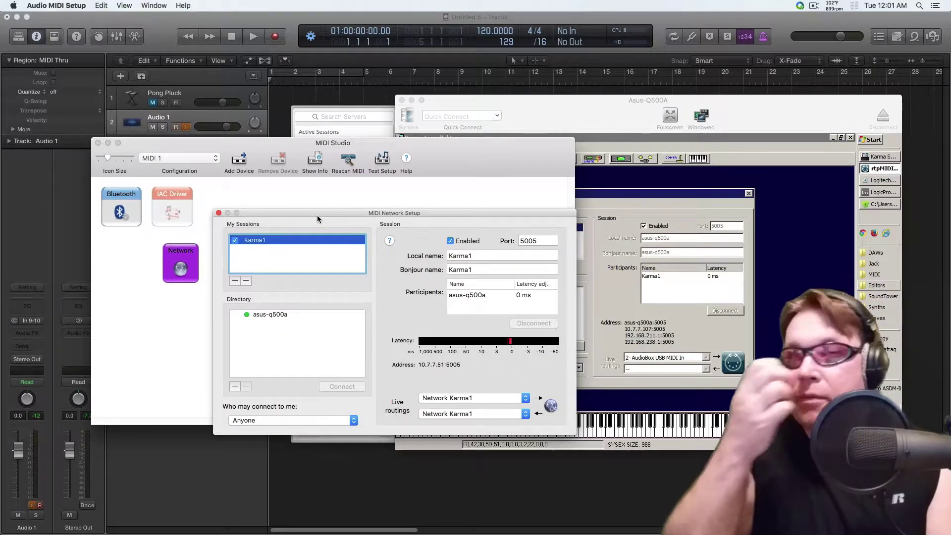
{"action": "left_click_drag", "start_coordinate": [287, 215], "coordinate": [307, 216]}
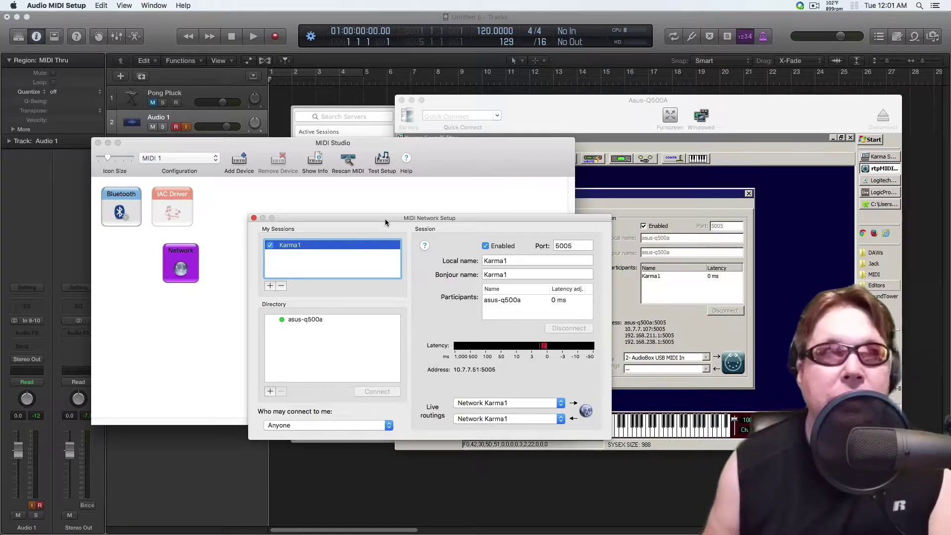
{"action": "mouse_move", "coordinate": [383, 219]}
{"action": "left_mouse_down"}
{"action": "mouse_move", "coordinate": [376, 192]}
{"action": "mouse_move", "coordinate": [375, 201]}
{"action": "left_mouse_up"}
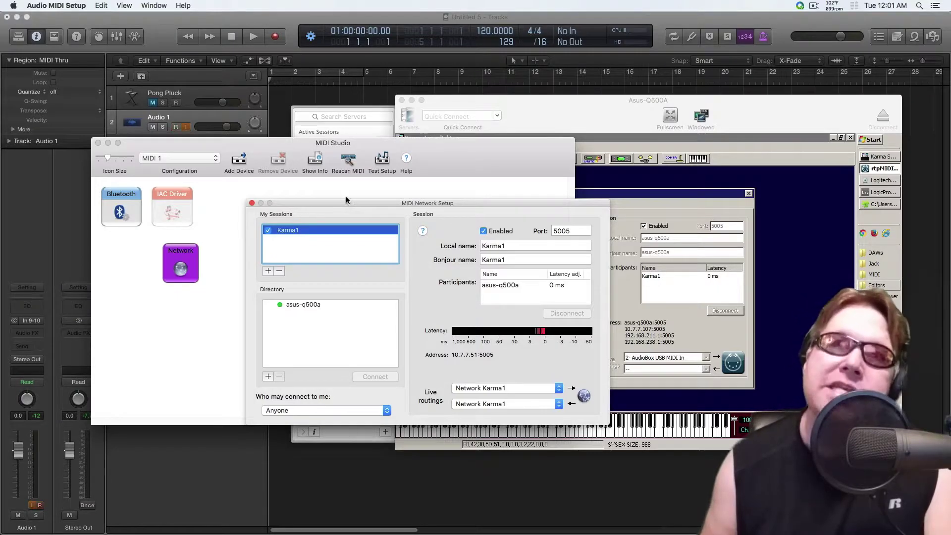
{"action": "left_click", "coordinate": [251, 203]}
Shift MIDI Studio aside, then in Finder open Utilities with Cmd+Shift+U.
{"action": "left_click_drag", "start_coordinate": [235, 143], "coordinate": [406, 184]}
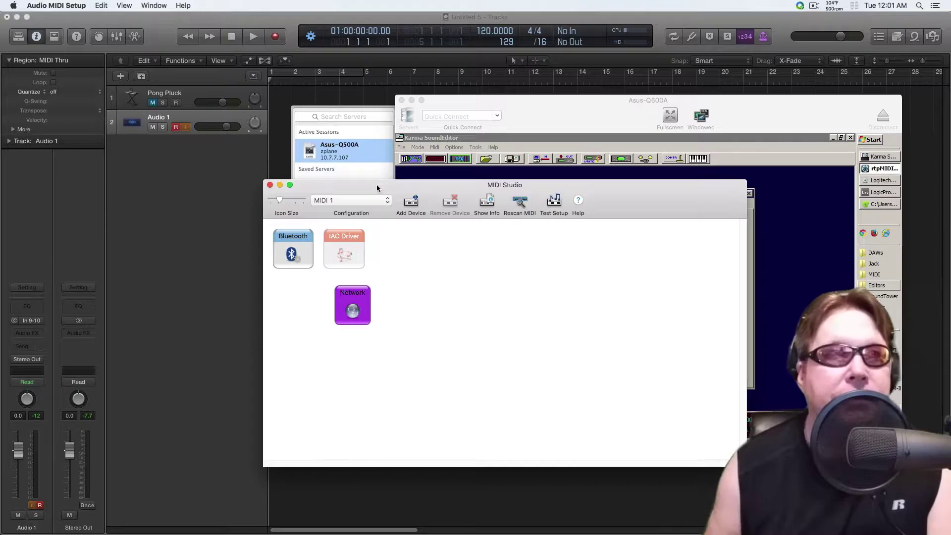
{"action": "left_click_drag", "start_coordinate": [377, 184], "coordinate": [385, 171]}
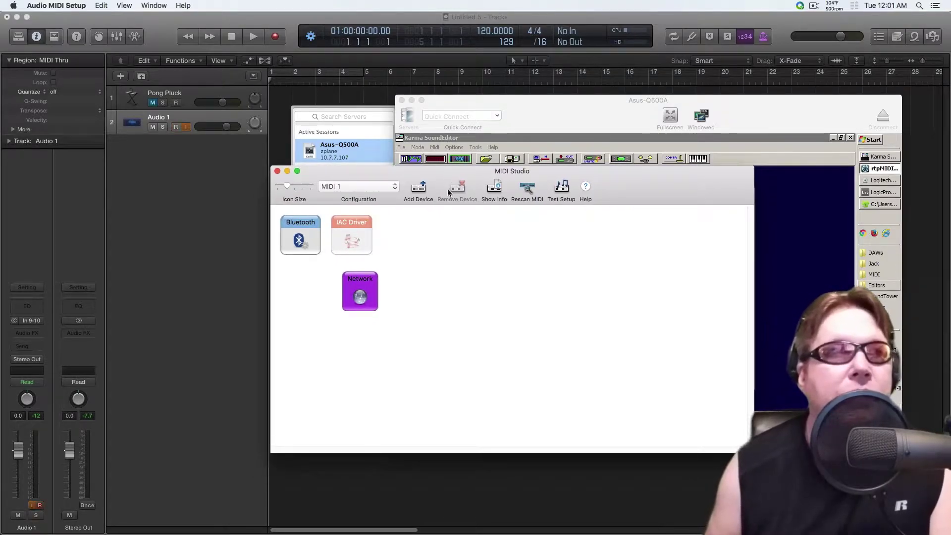
{"action": "left_click_drag", "start_coordinate": [325, 175], "coordinate": [338, 193]}
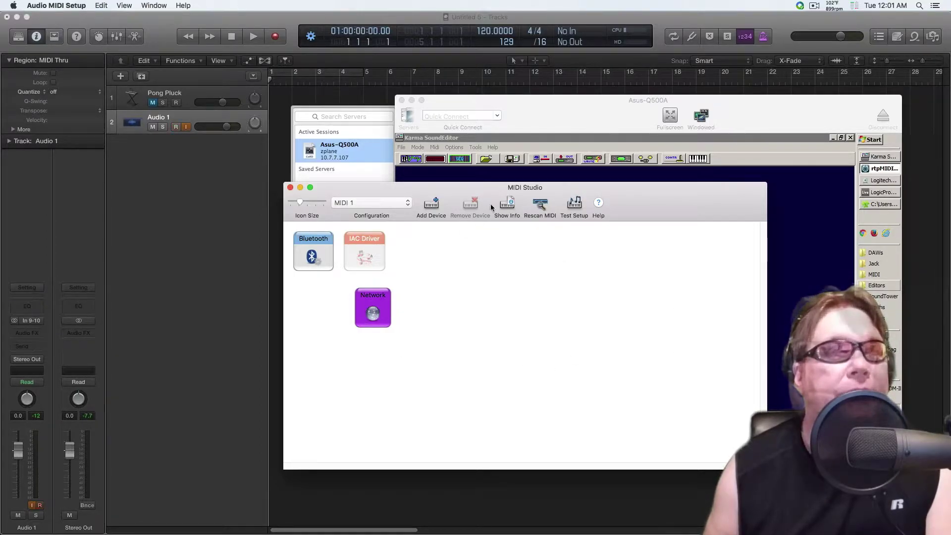
{"action": "key", "text": "super+Tab"}
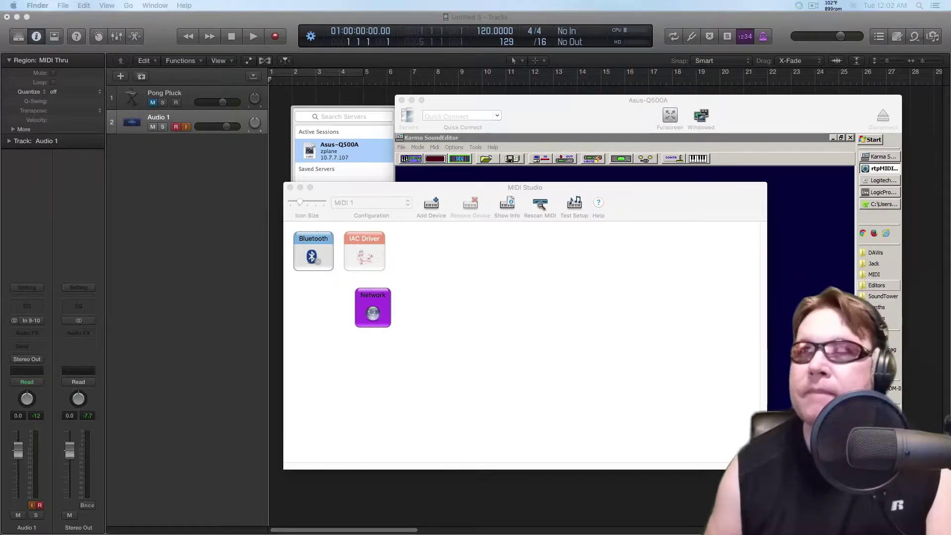
{"action": "key", "text": "super+shift+u"}
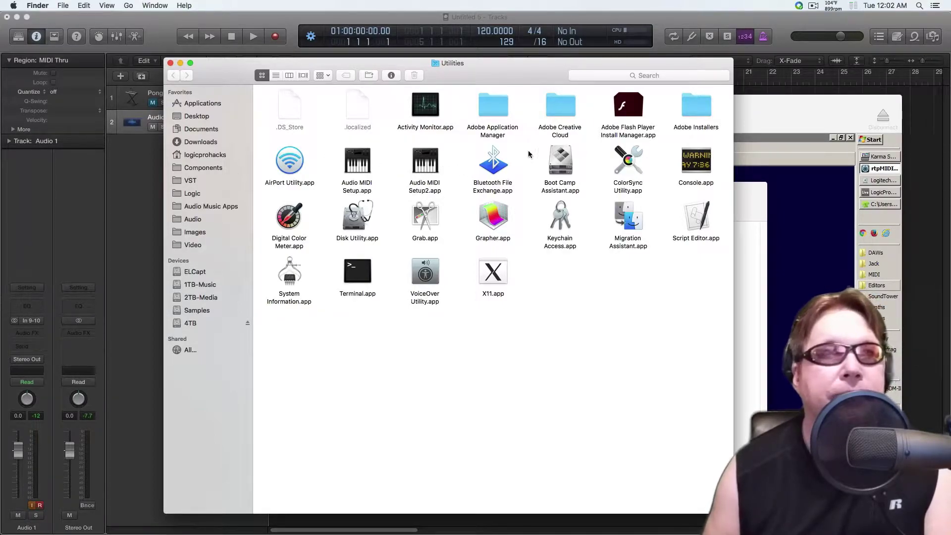
Launch the original Audio MIDI Setup.app from the Utilities folder.
{"action": "left_click", "coordinate": [361, 164]}
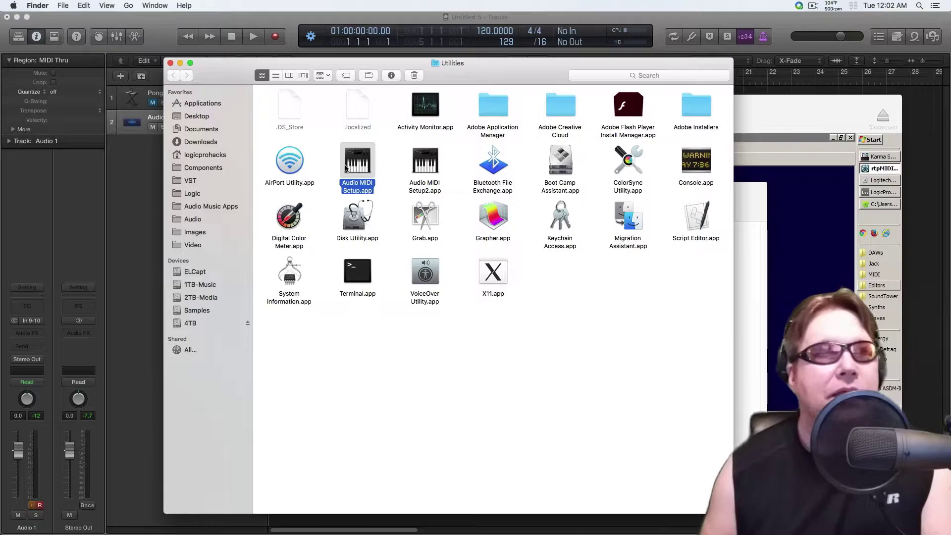
{"action": "left_click", "coordinate": [331, 155]}
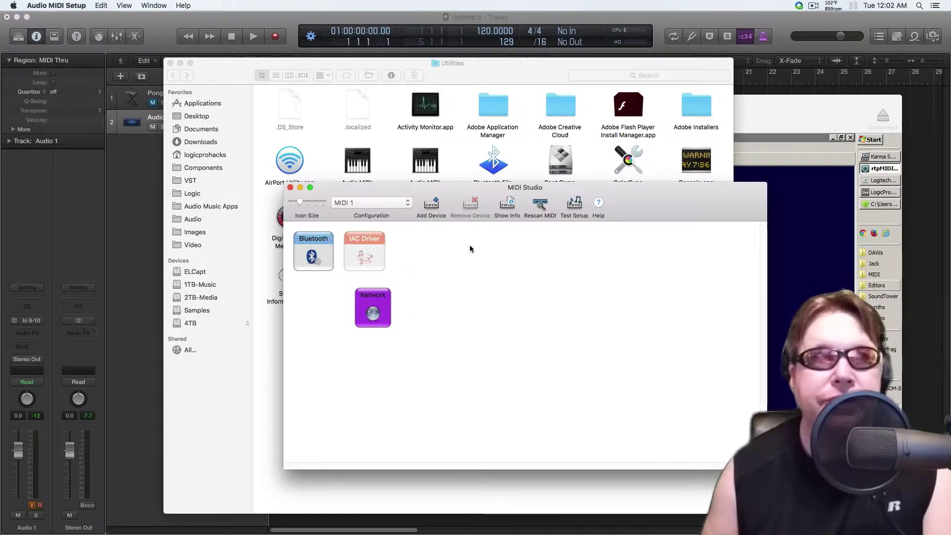
Slide Audio MIDI Setup's MIDI Studio window to the right, then close it.
{"action": "left_click_drag", "start_coordinate": [343, 190], "coordinate": [378, 200]}
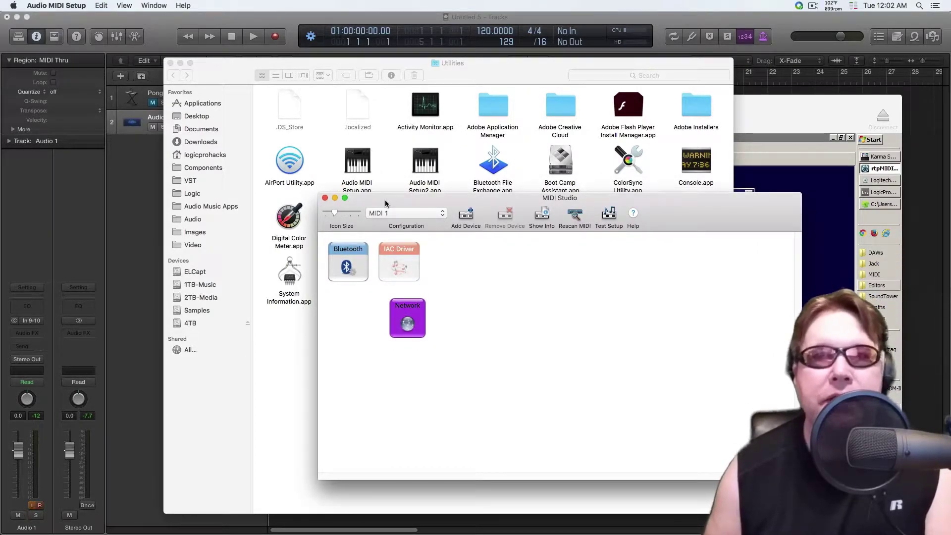
{"action": "mouse_move", "coordinate": [393, 202]}
{"action": "left_mouse_down"}
{"action": "mouse_move", "coordinate": [431, 197]}
{"action": "mouse_move", "coordinate": [426, 207]}
{"action": "mouse_move", "coordinate": [347, 207]}
{"action": "mouse_move", "coordinate": [402, 207]}
{"action": "left_mouse_up"}
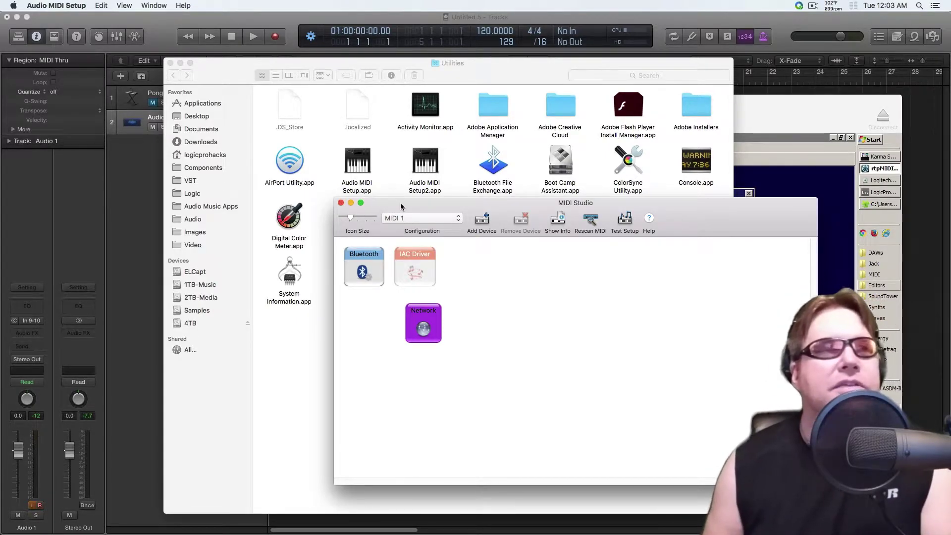
{"action": "mouse_move", "coordinate": [401, 207]}
{"action": "left_mouse_down"}
{"action": "mouse_move", "coordinate": [413, 207]}
{"action": "mouse_move", "coordinate": [387, 205]}
{"action": "left_mouse_up"}
{"action": "left_click", "coordinate": [329, 199]}
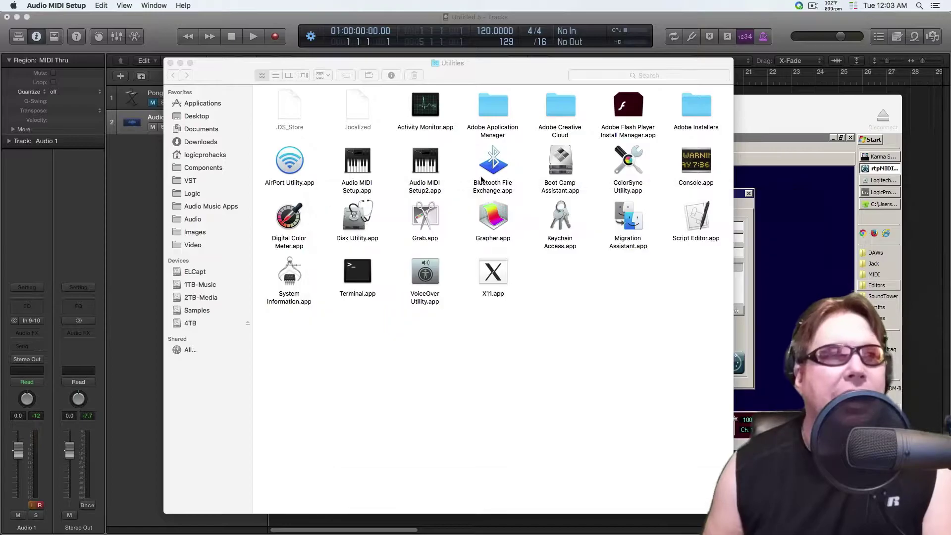
Select Audio MIDI Setup2.app, drag the Utilities window right, then clear the selection.
{"action": "left_click", "coordinate": [426, 169]}
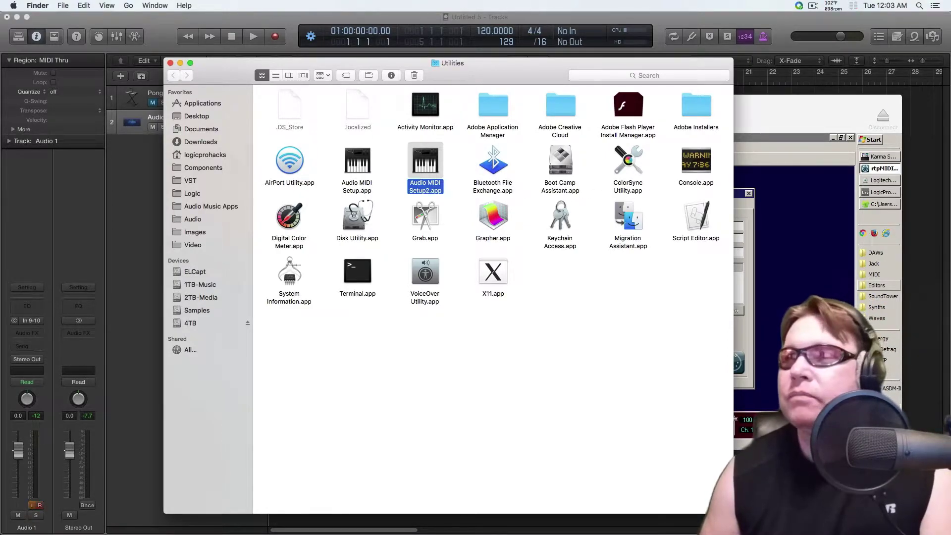
{"action": "left_click_drag", "start_coordinate": [500, 63], "coordinate": [572, 56]}
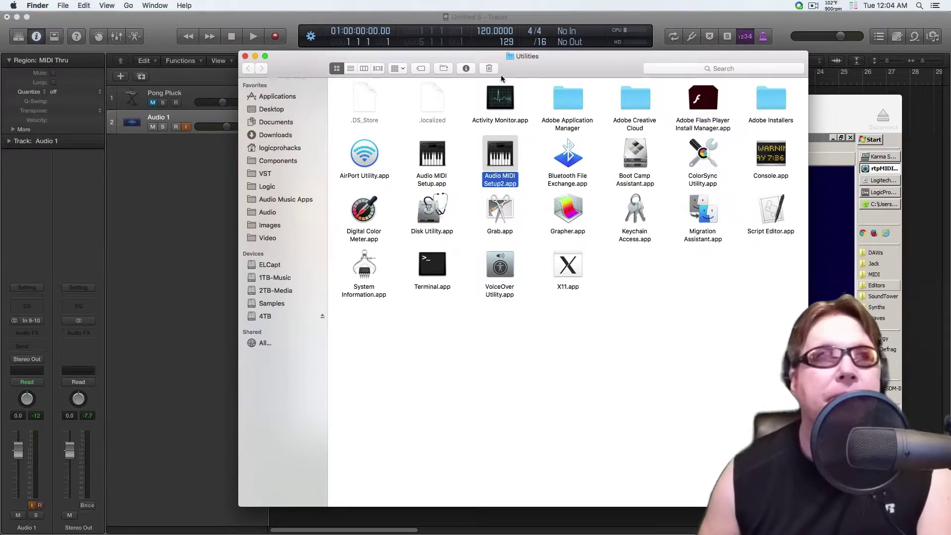
{"action": "left_click", "coordinate": [565, 82]}
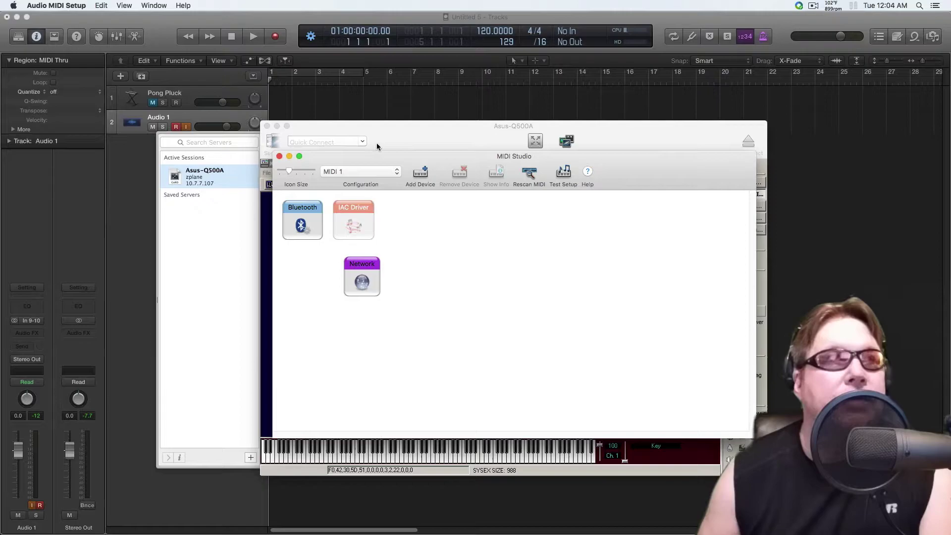
Shift Audio MIDI Setup2's MIDI Studio window slightly to the side.
{"action": "left_click_drag", "start_coordinate": [407, 153], "coordinate": [436, 150]}
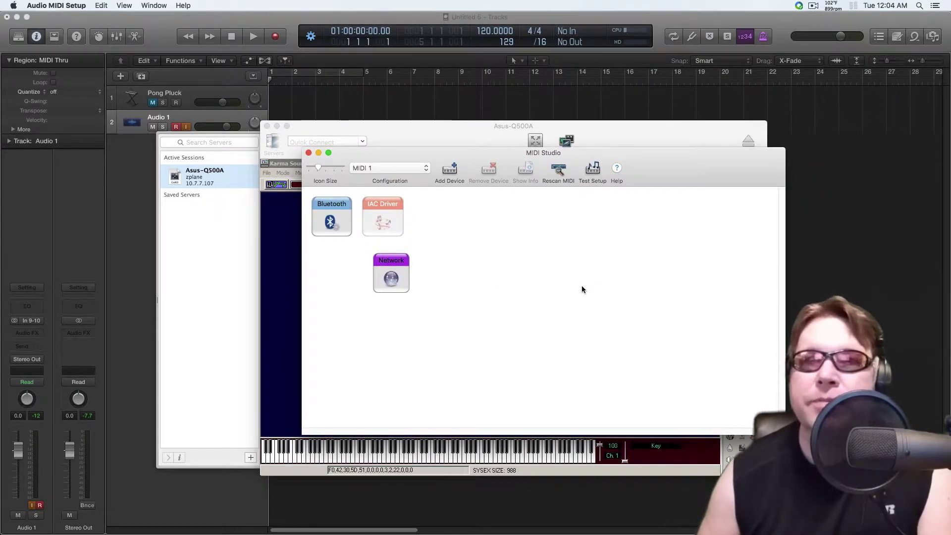
Open MIDI Network Setup, check Karma1 on port 5005 with participant asus-q500a, then close it.
{"action": "double_click", "coordinate": [391, 275]}
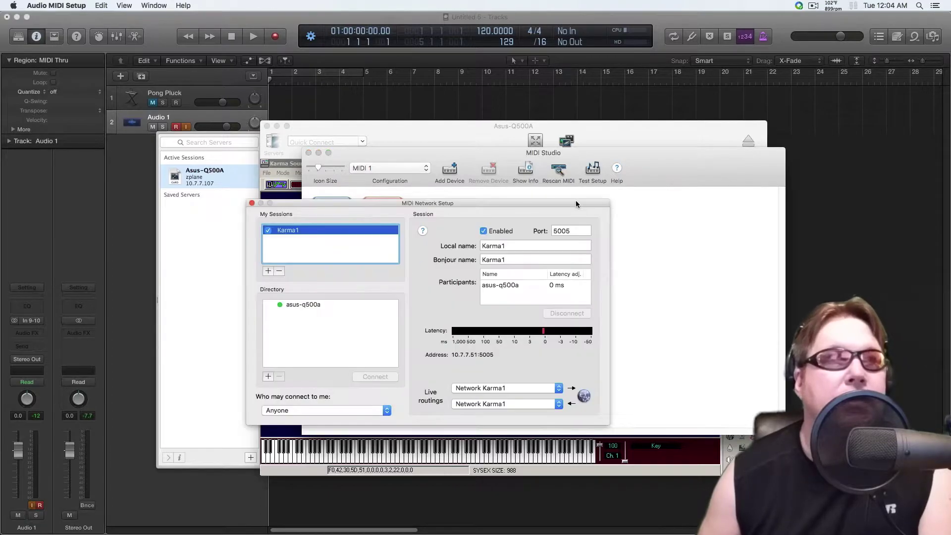
{"action": "left_click_drag", "start_coordinate": [521, 206], "coordinate": [713, 201]}
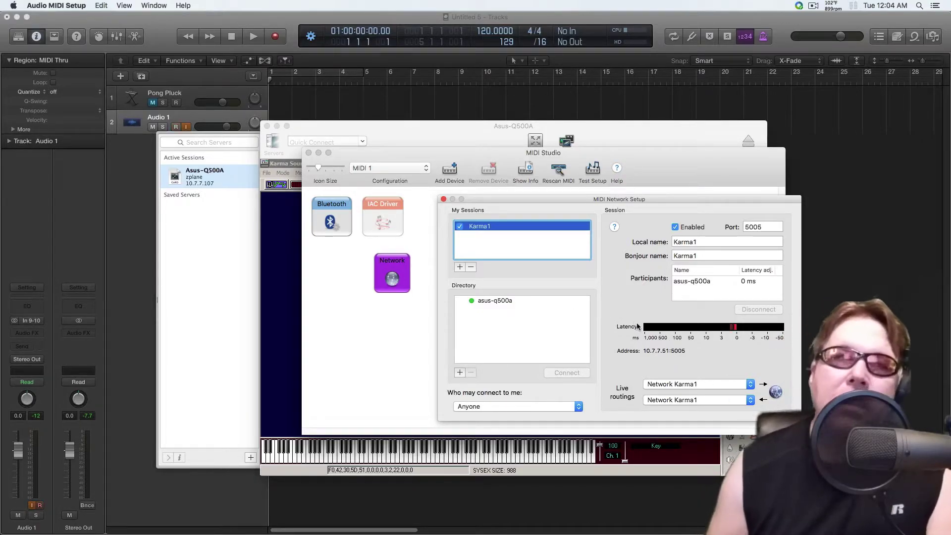
{"action": "left_click_drag", "start_coordinate": [634, 198], "coordinate": [652, 195]}
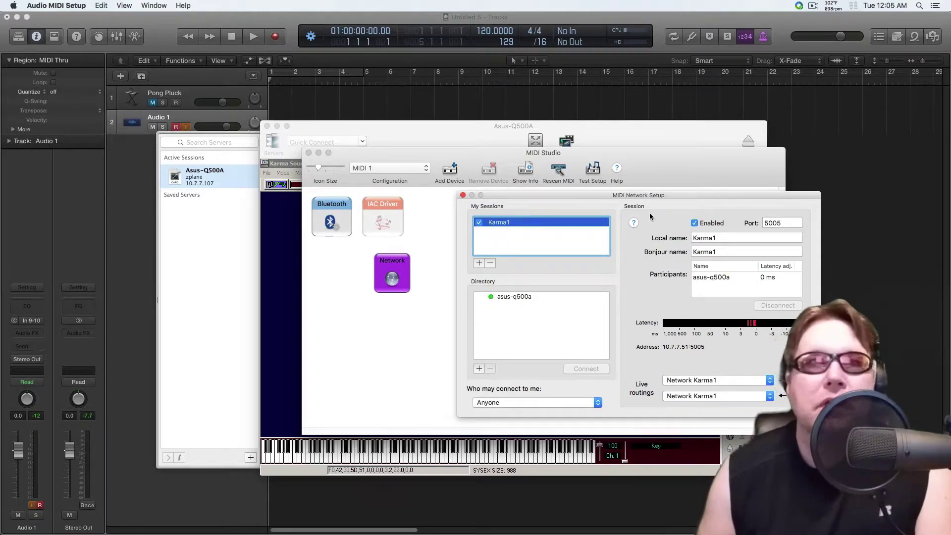
{"action": "left_click", "coordinate": [638, 195]}
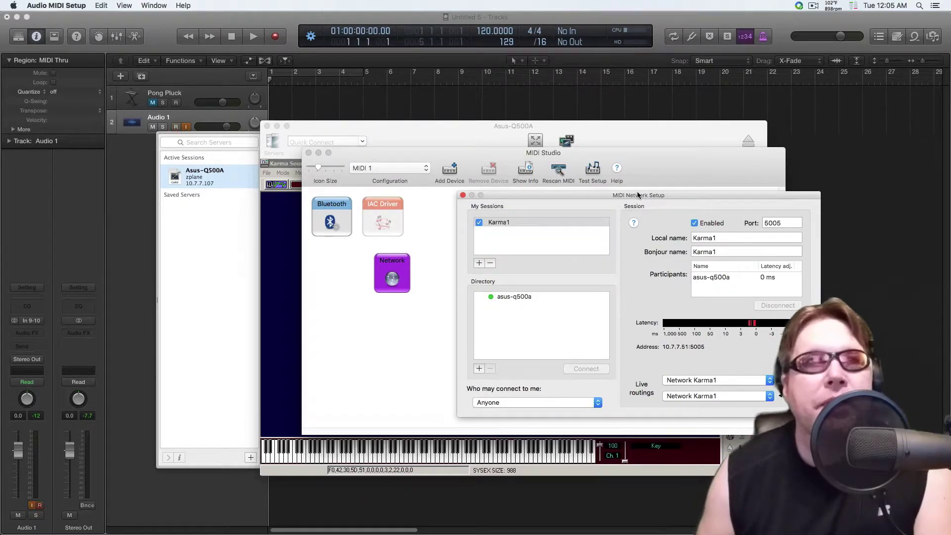
{"action": "mouse_move", "coordinate": [638, 195]}
{"action": "left_mouse_down"}
{"action": "mouse_move", "coordinate": [687, 196]}
{"action": "mouse_move", "coordinate": [641, 195]}
{"action": "left_mouse_up"}
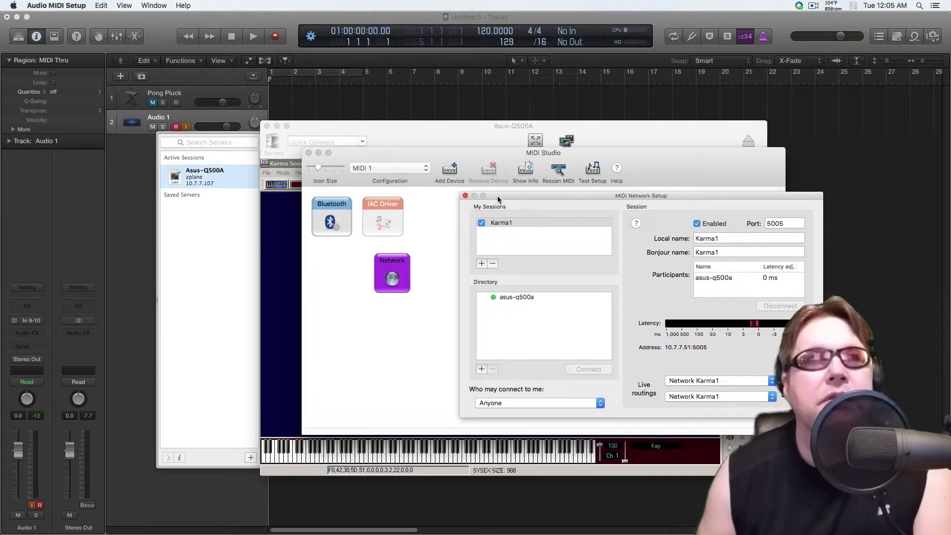
{"action": "left_click", "coordinate": [466, 195]}
{"action": "left_click_drag", "start_coordinate": [659, 164], "coordinate": [744, 191]}
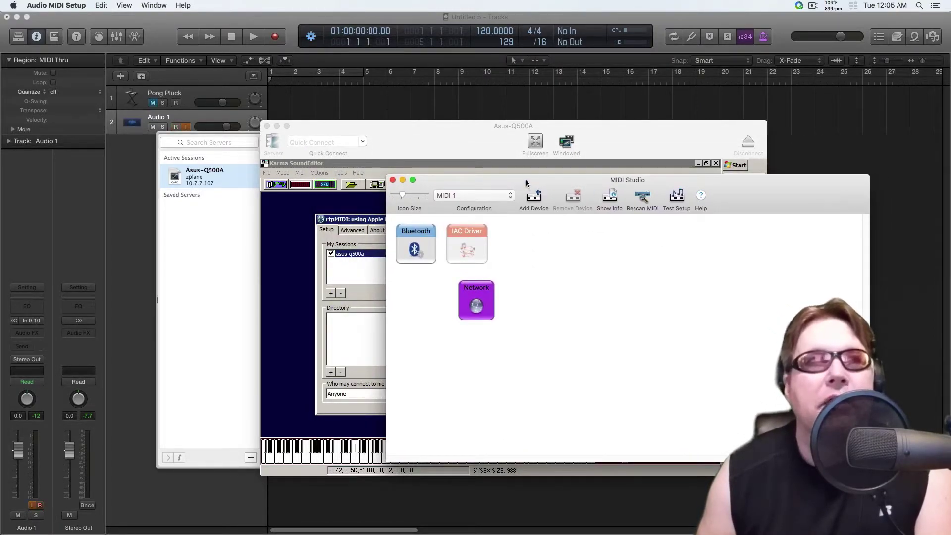
Reposition the MIDI Studio window until the rtpMIDI session listing Karma1 is visible.
{"action": "left_click_drag", "start_coordinate": [525, 179], "coordinate": [532, 201]}
{"action": "mouse_move", "coordinate": [443, 209]}
{"action": "left_mouse_down"}
{"action": "mouse_move", "coordinate": [449, 194]}
{"action": "mouse_move", "coordinate": [446, 207]}
{"action": "left_mouse_up"}
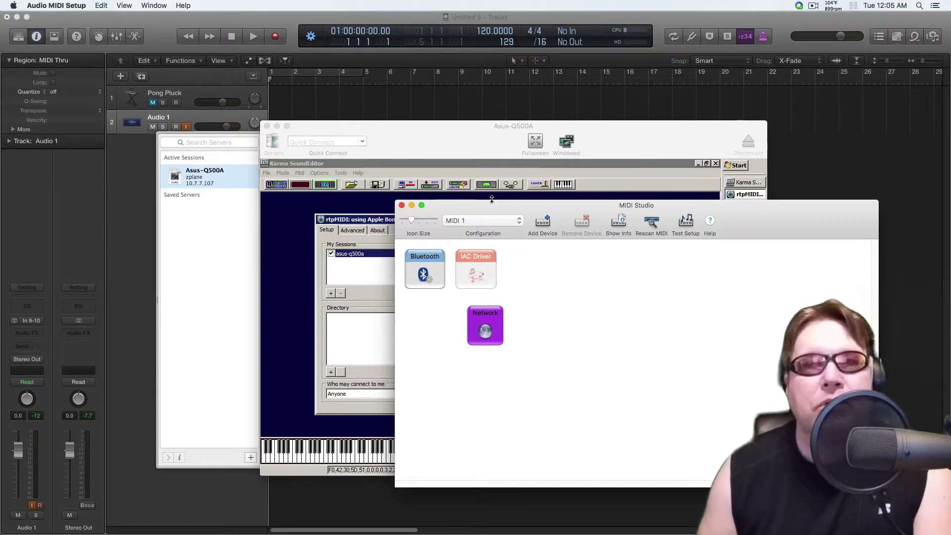
{"action": "left_click_drag", "start_coordinate": [495, 206], "coordinate": [462, 198]}
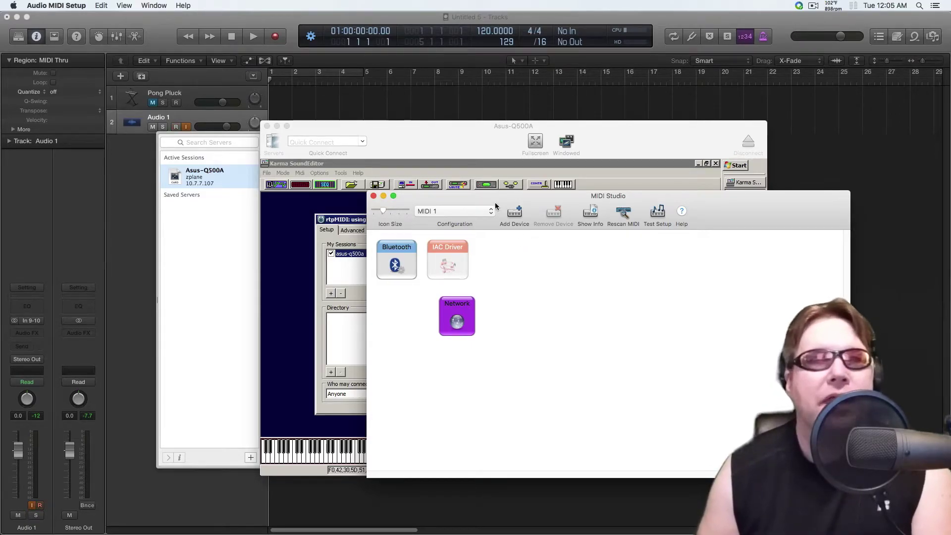
{"action": "mouse_move", "coordinate": [496, 206]}
{"action": "left_mouse_down"}
{"action": "mouse_move", "coordinate": [513, 186]}
{"action": "mouse_move", "coordinate": [483, 191]}
{"action": "left_mouse_up"}
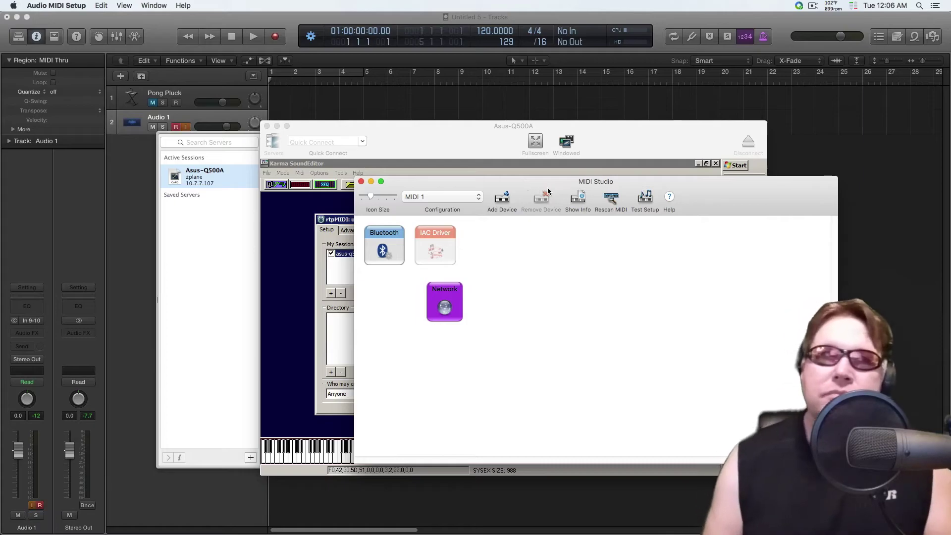
{"action": "left_click_drag", "start_coordinate": [453, 180], "coordinate": [447, 169]}
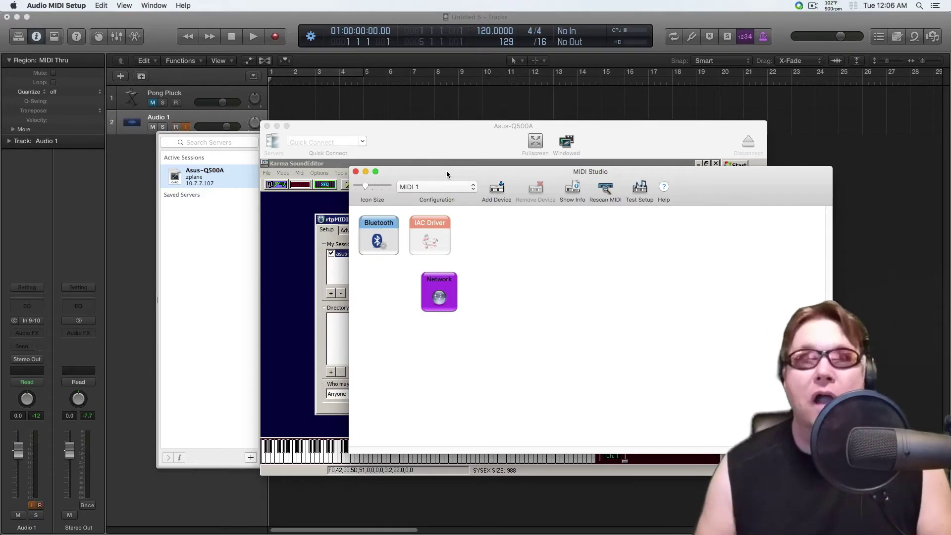
{"action": "left_click_drag", "start_coordinate": [409, 170], "coordinate": [409, 183]}
Bring the CoRD Asus-Q500A desktop forward, then move the rtpMIDI dialog and CoRD window right.
{"action": "left_click", "coordinate": [357, 184]}
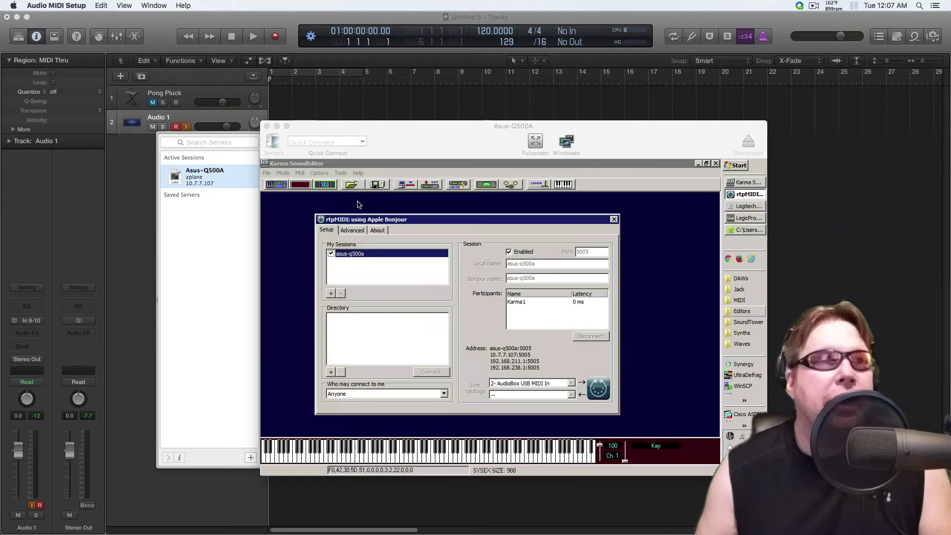
{"action": "left_click", "coordinate": [415, 221]}
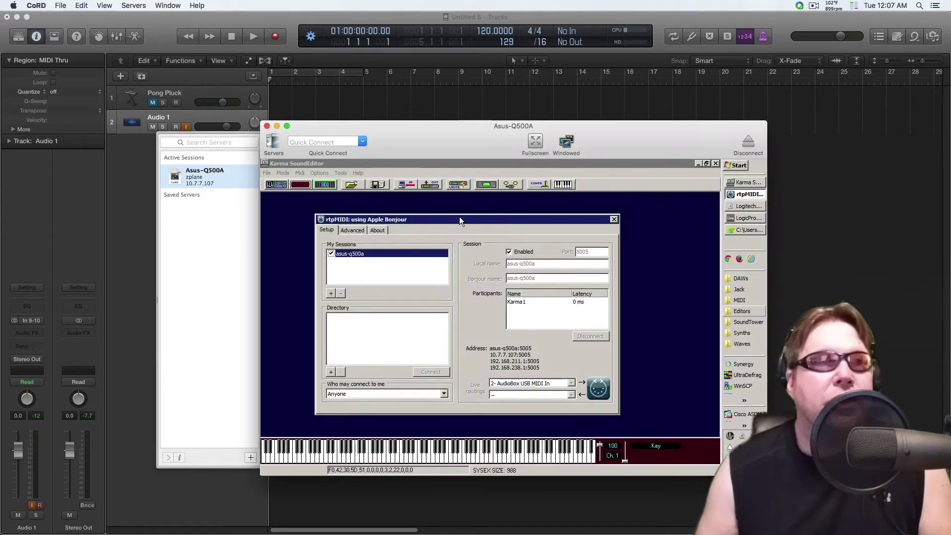
{"action": "left_click_drag", "start_coordinate": [459, 218], "coordinate": [515, 222]}
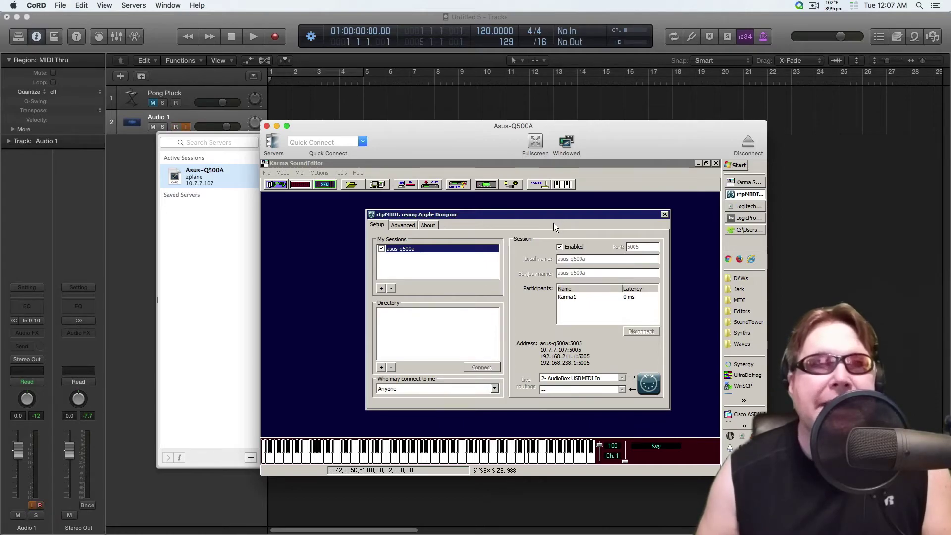
{"action": "left_click_drag", "start_coordinate": [559, 216], "coordinate": [557, 217]}
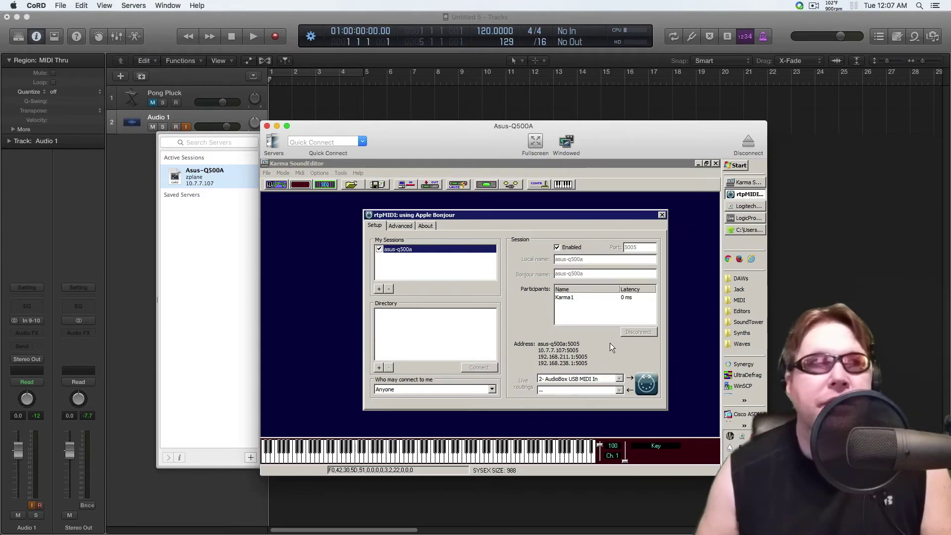
{"action": "left_click_drag", "start_coordinate": [455, 154], "coordinate": [524, 140]}
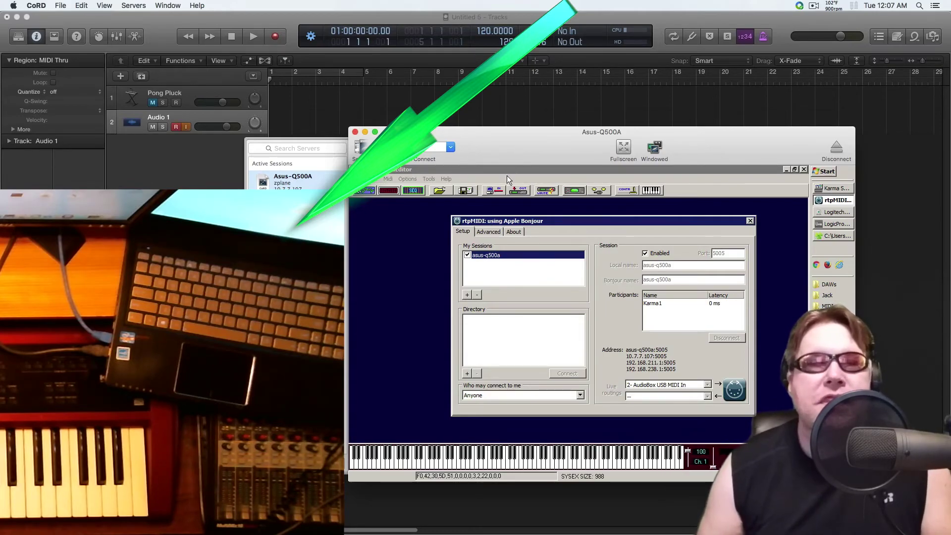
{"action": "mouse_move", "coordinate": [500, 149]}
{"action": "left_mouse_down"}
{"action": "mouse_move", "coordinate": [531, 140]}
{"action": "mouse_move", "coordinate": [484, 144]}
{"action": "left_mouse_up"}
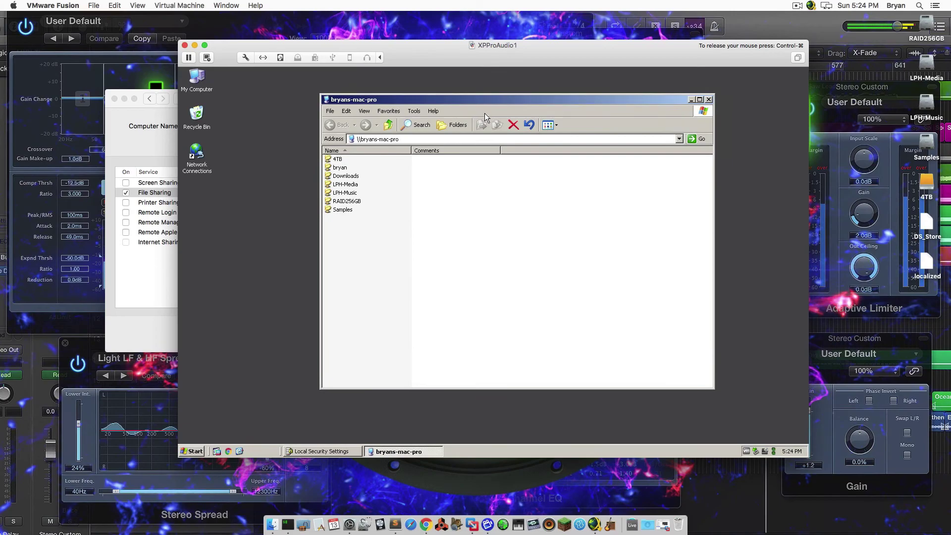
{"action": "mouse_move", "coordinate": [484, 98]}
{"action": "left_mouse_down"}
{"action": "mouse_move", "coordinate": [465, 93]}
{"action": "mouse_move", "coordinate": [480, 87]}
{"action": "left_mouse_up"}
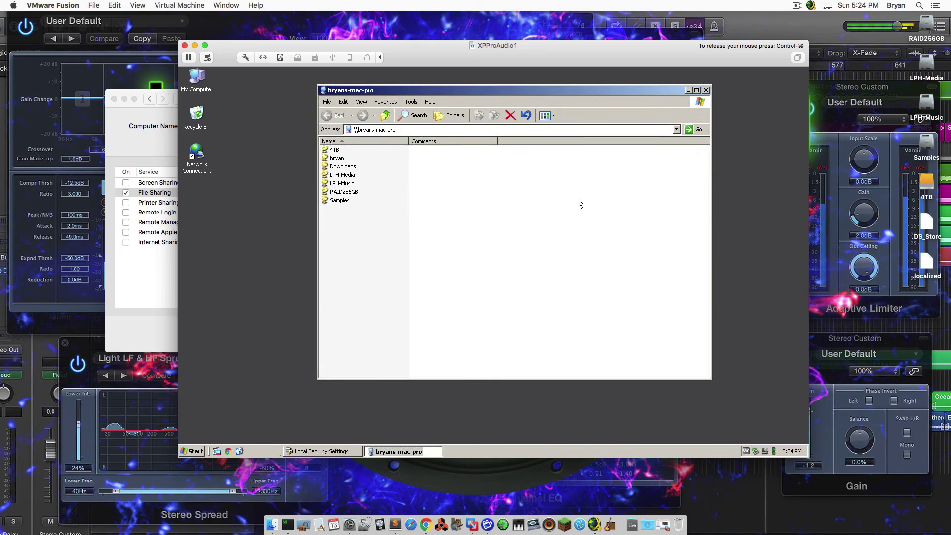